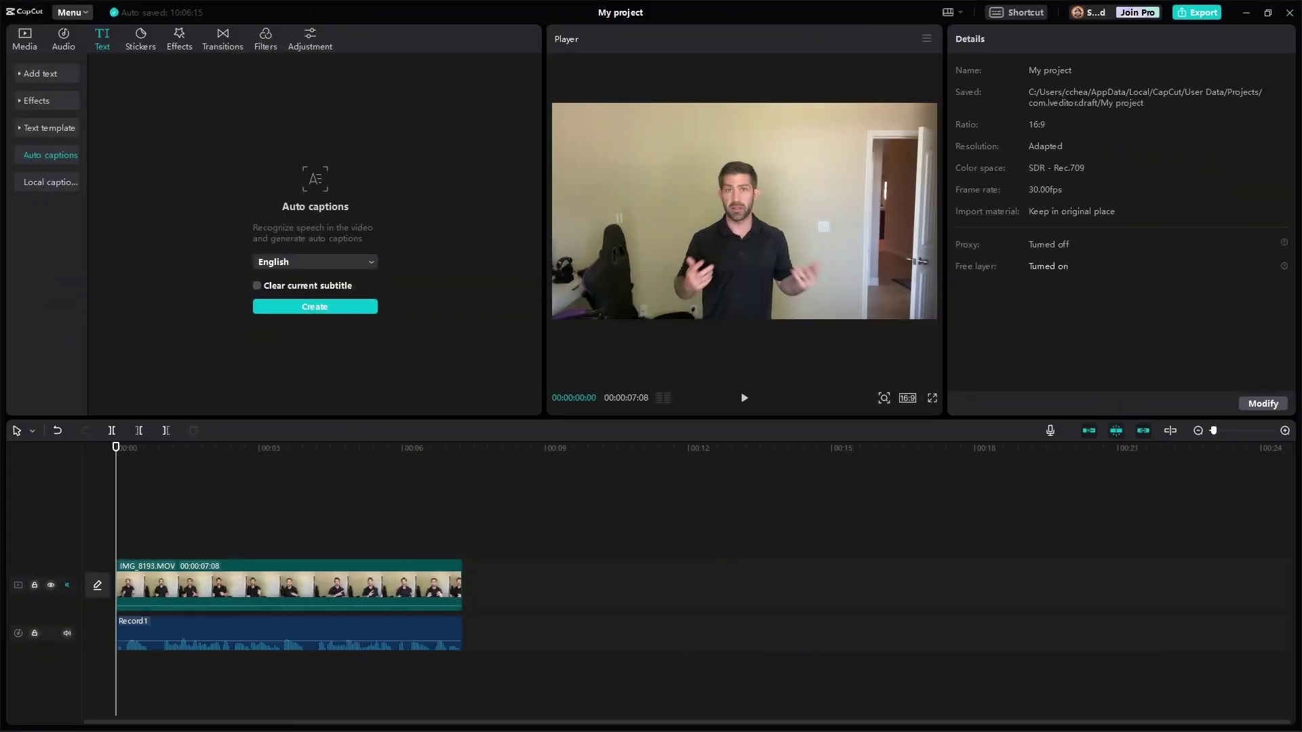
# Step: Auto-generate English captions from the Record1 speech and give them the yellow preset text style
pyautogui.click(256, 587)
pyautogui.click(250, 621)
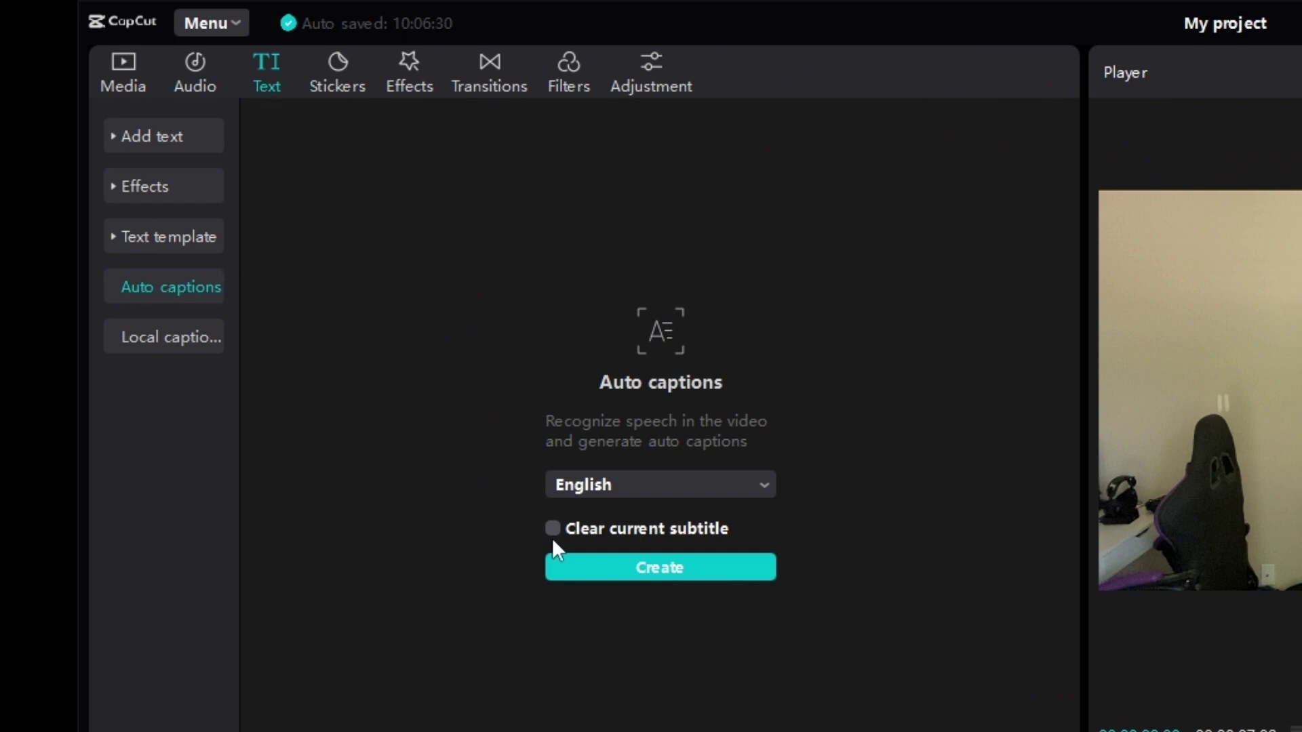
pyautogui.click(666, 573)
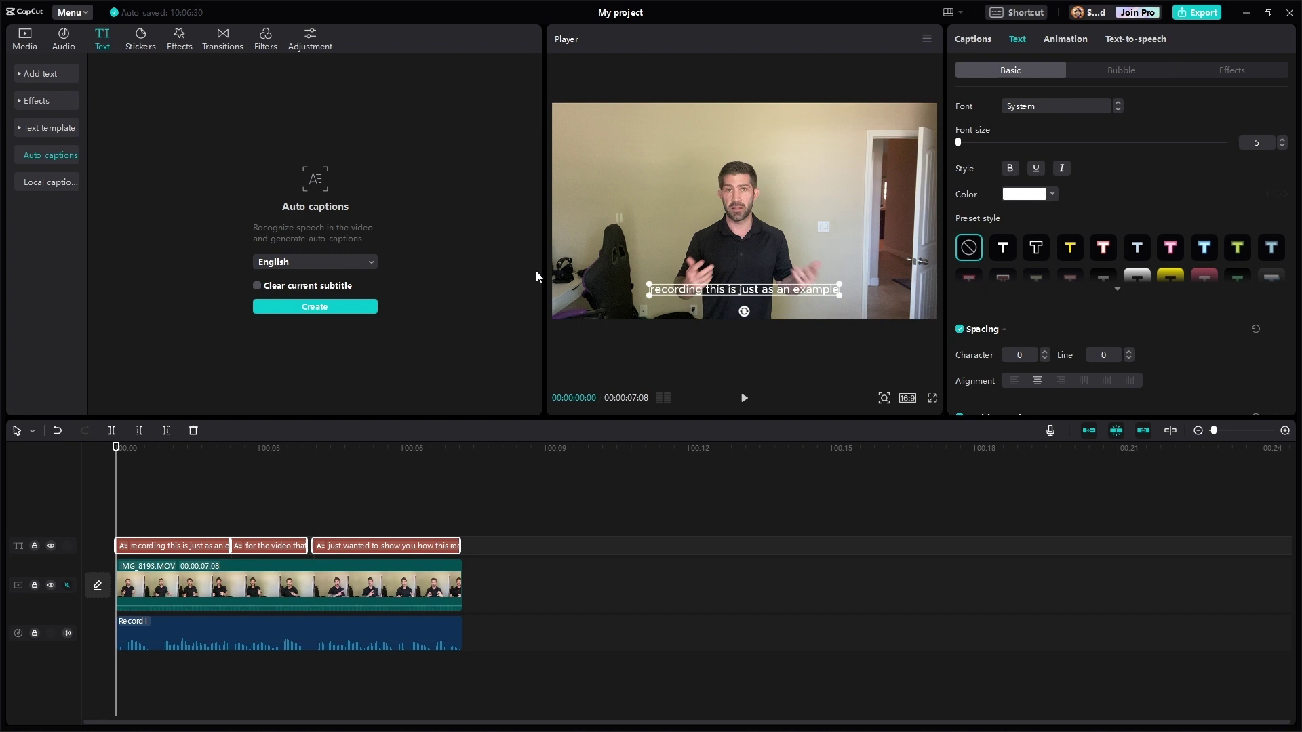
pyautogui.click(1070, 247)
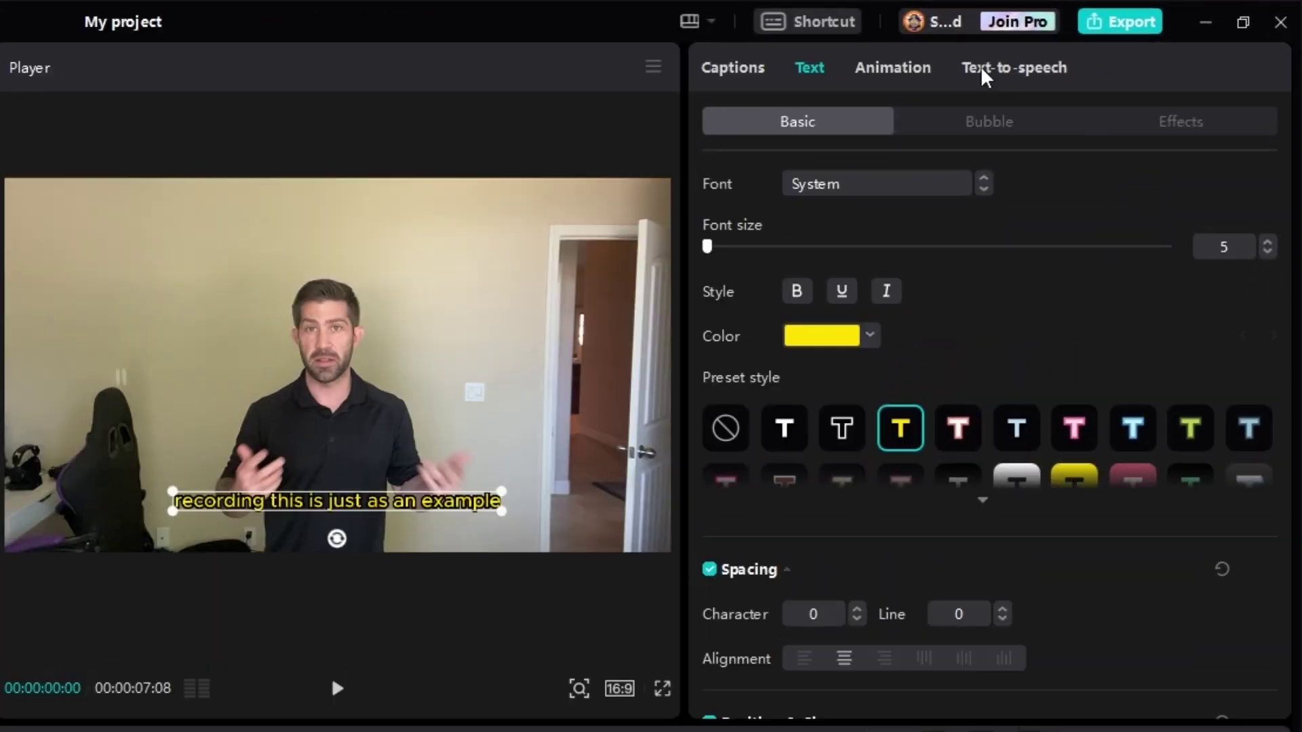
# Step: Split the opening captions so 'recording' and 'this' each become a single-word caption
pyautogui.click(726, 74)
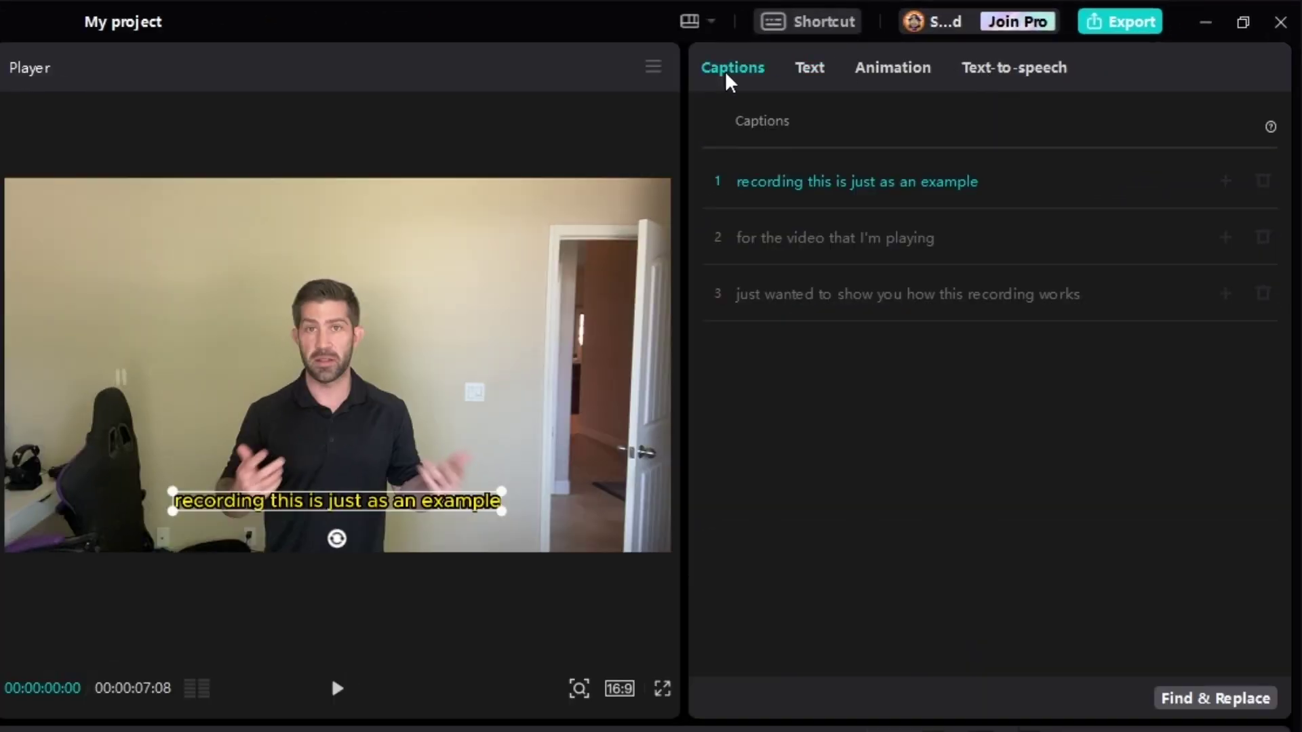
pyautogui.click(851, 183)
pyautogui.click(804, 183)
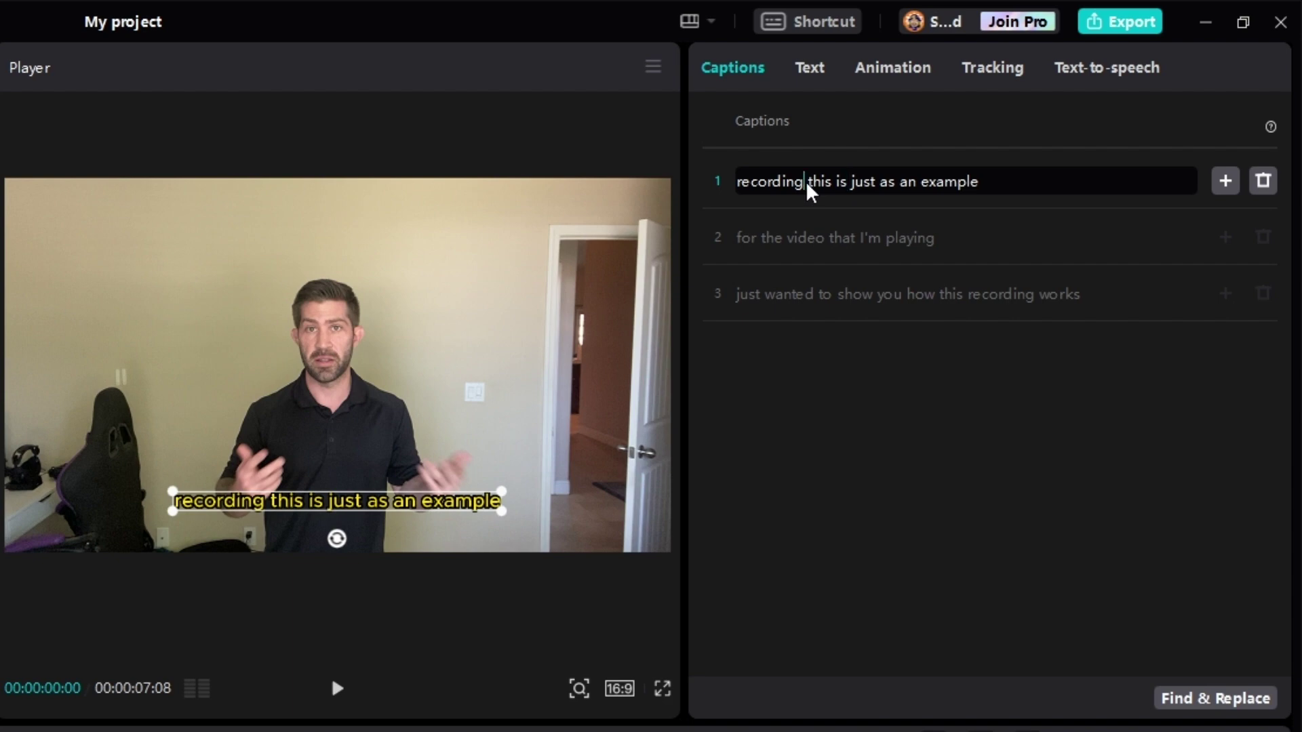
pyautogui.press('Return')
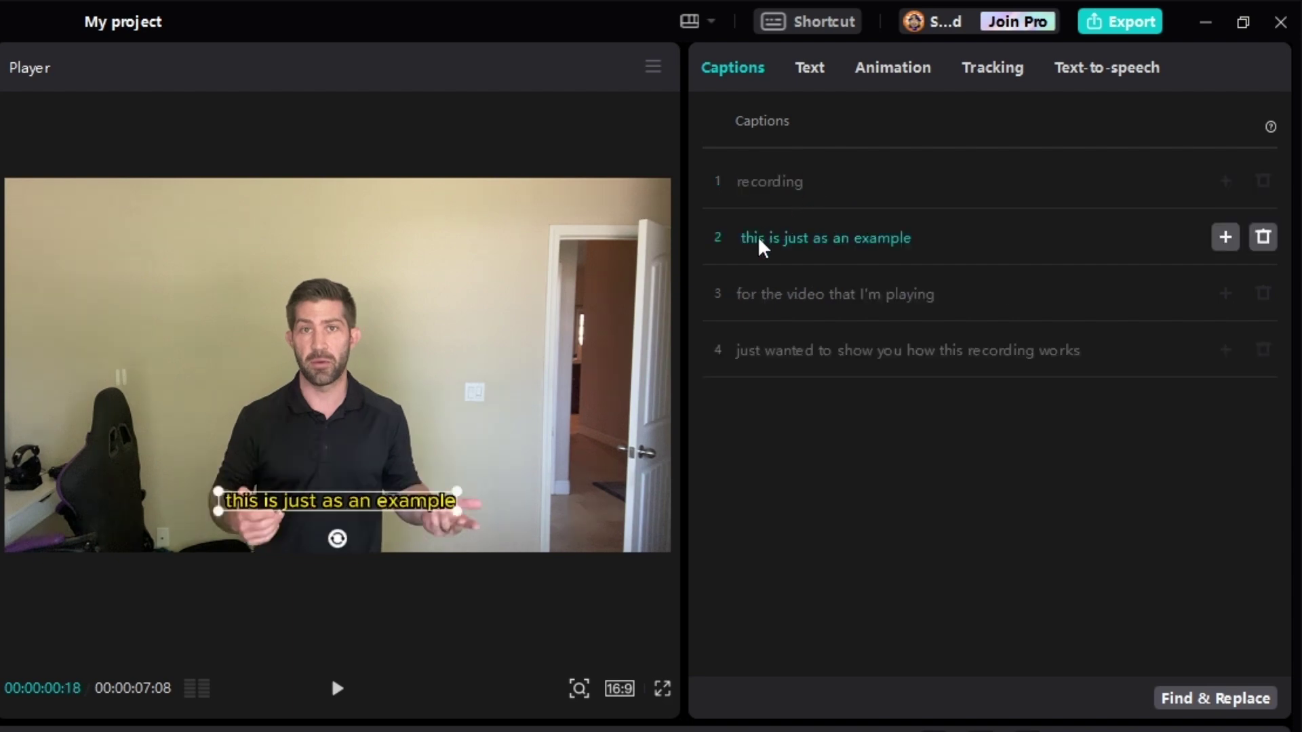
pyautogui.click(759, 243)
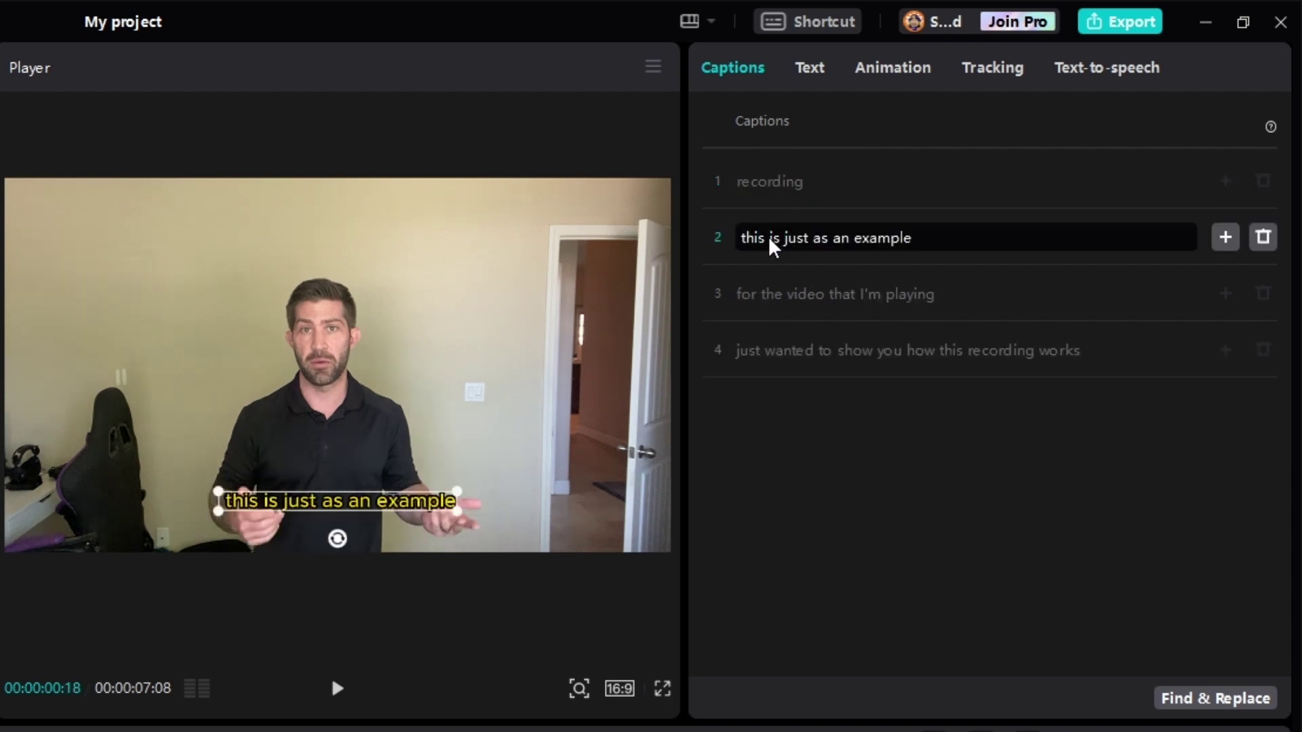
pyautogui.press('Return')
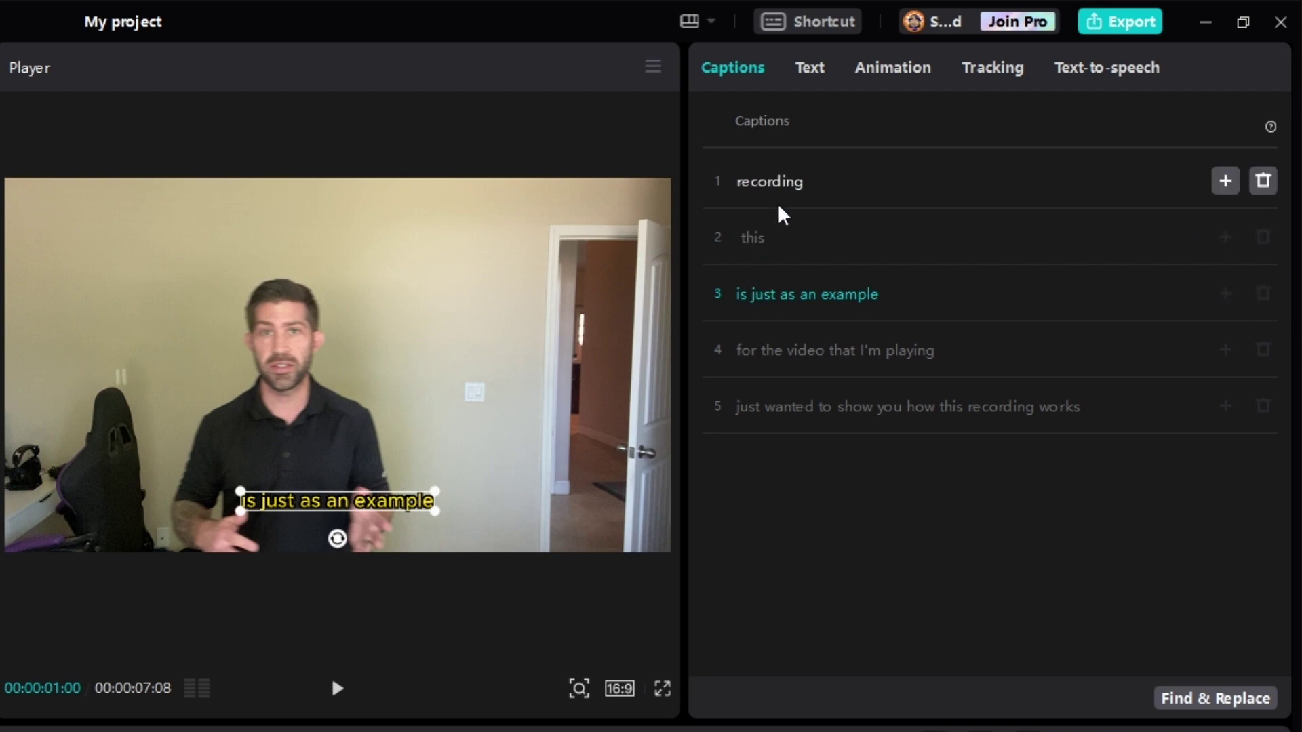
pyautogui.click(763, 189)
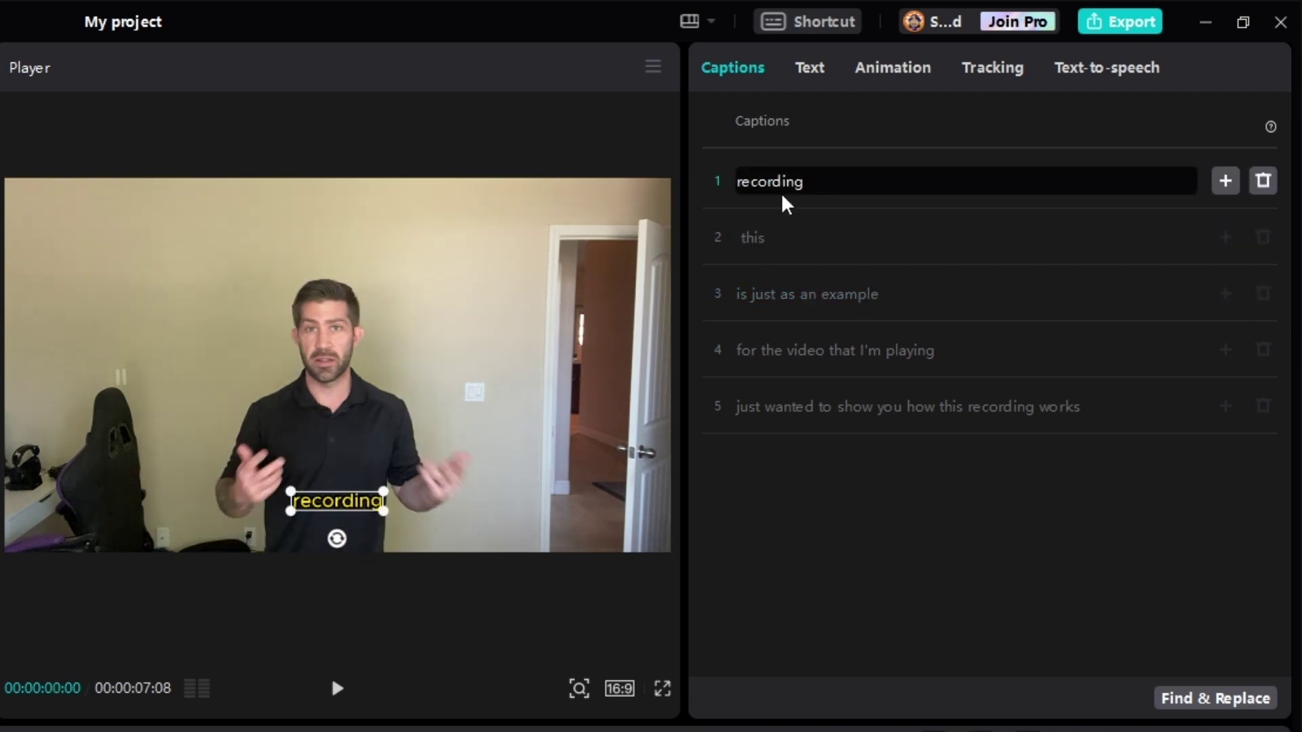
pyautogui.click(812, 193)
# Step: Split 'is just as an example' into single-word captions, then start on 'for the video that I'm playing'
pyautogui.click(790, 238)
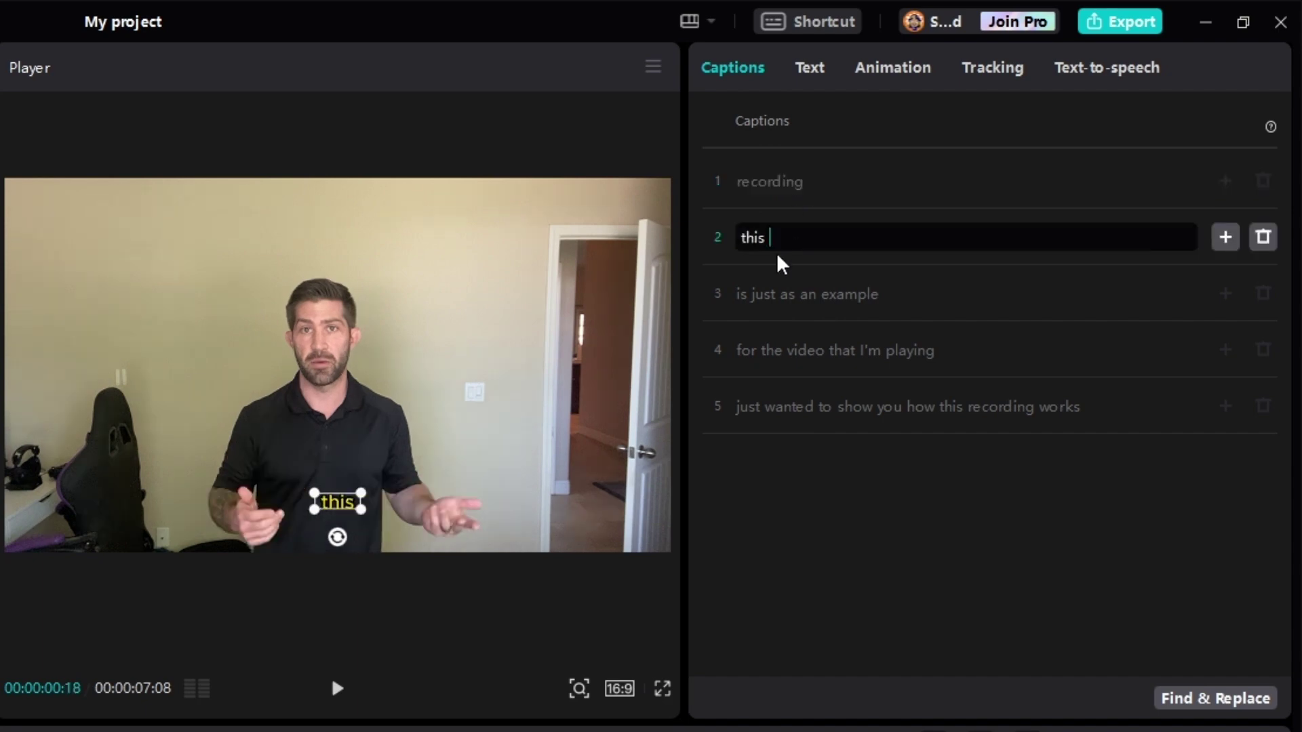
pyautogui.click(747, 298)
pyautogui.press('Return')
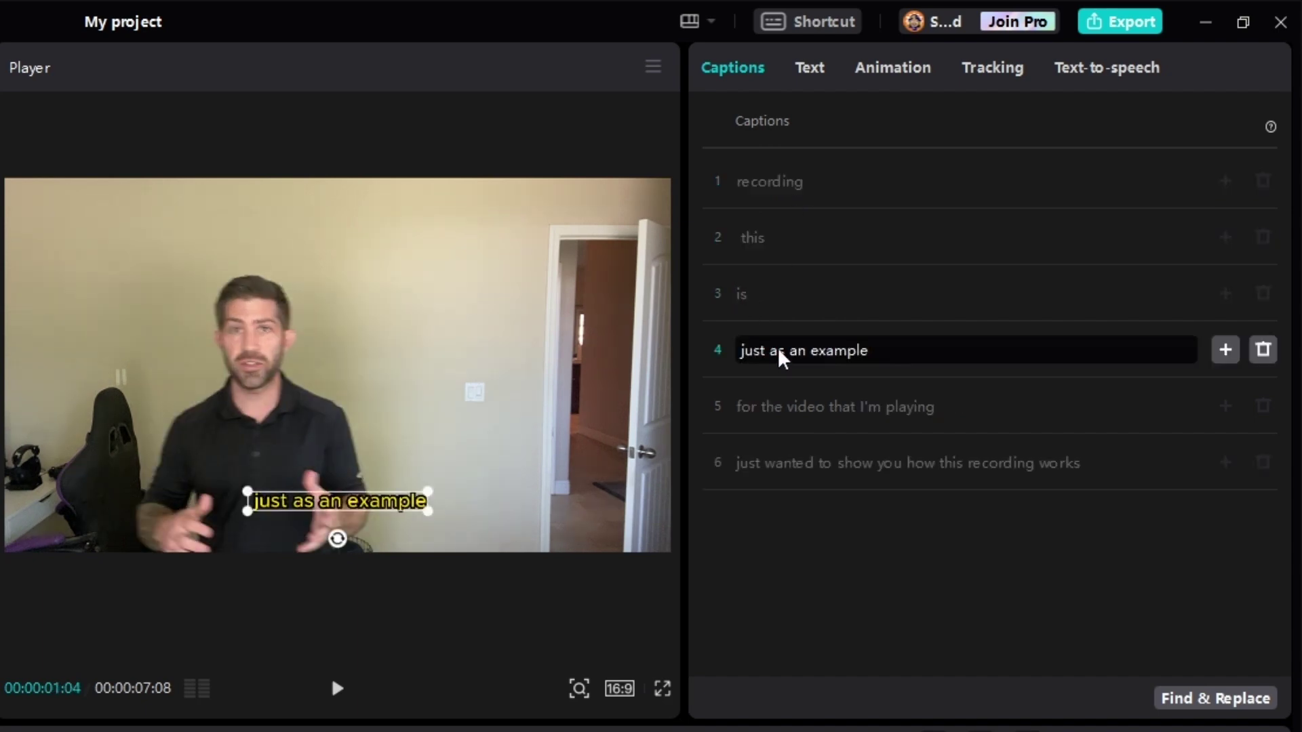
pyautogui.click(780, 353)
pyautogui.press('Return')
pyautogui.click(757, 412)
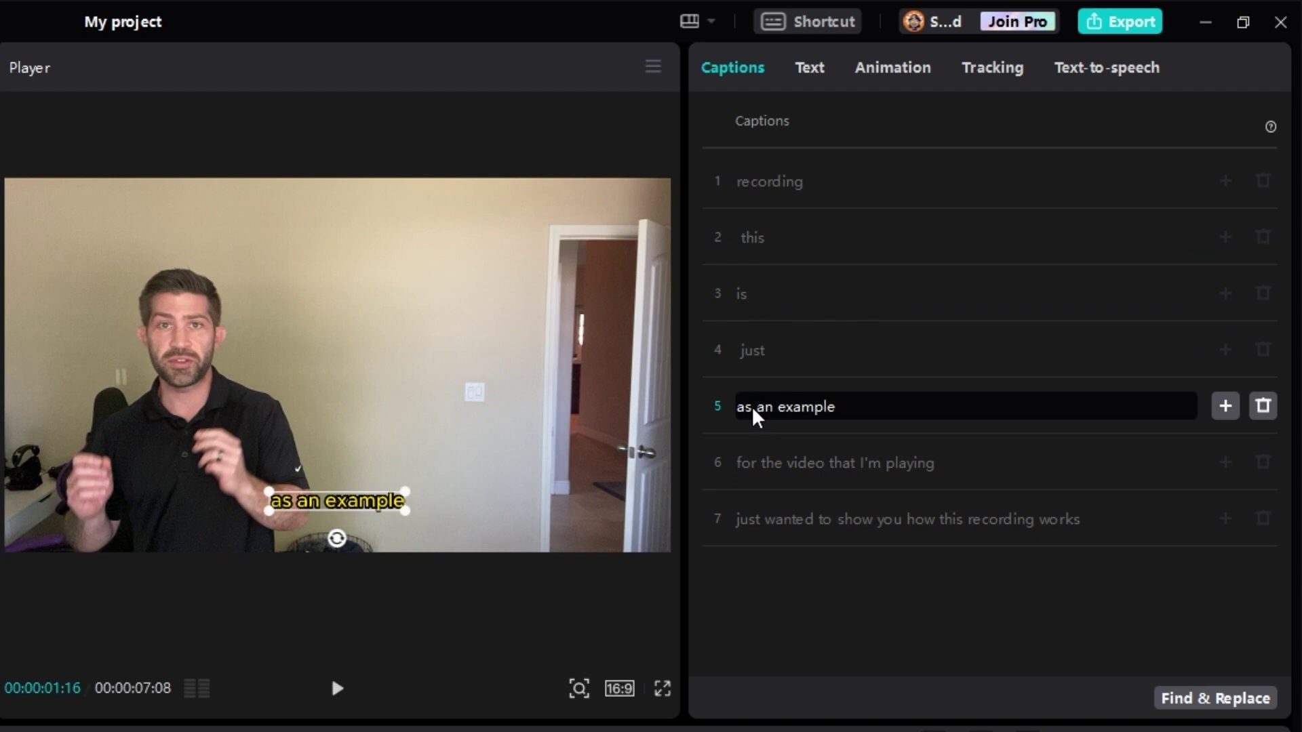
pyautogui.press('Return')
pyautogui.click(760, 465)
pyautogui.press('Return')
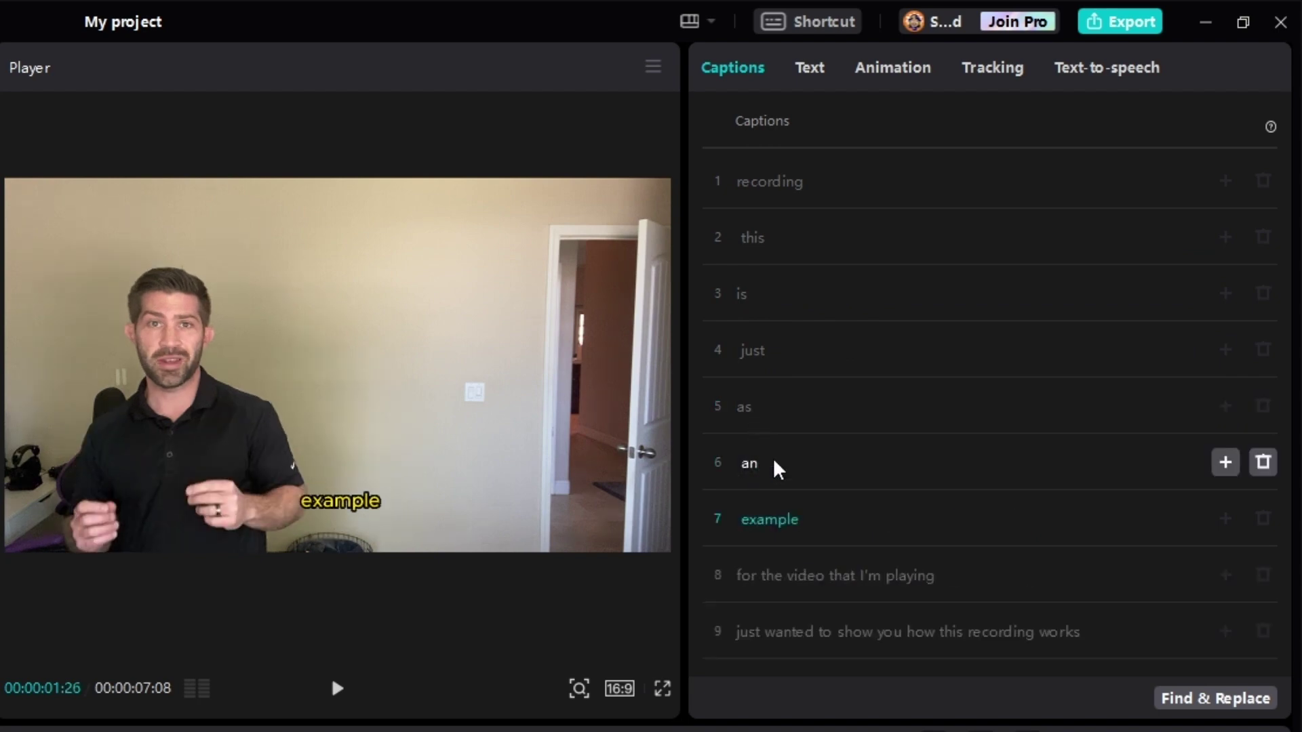
pyautogui.click(780, 577)
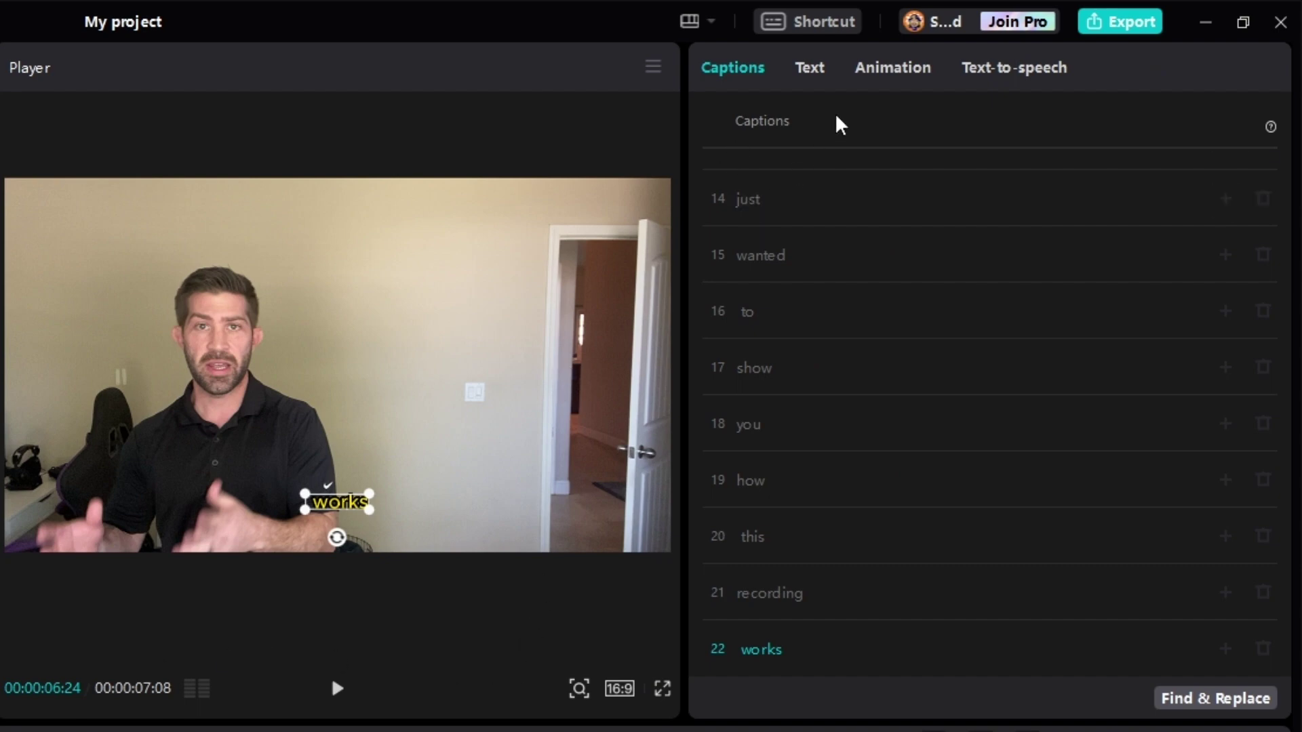
# Step: Preview the Jiggle and Shout Out loop animations on the captions, then return toward None
pyautogui.click(891, 73)
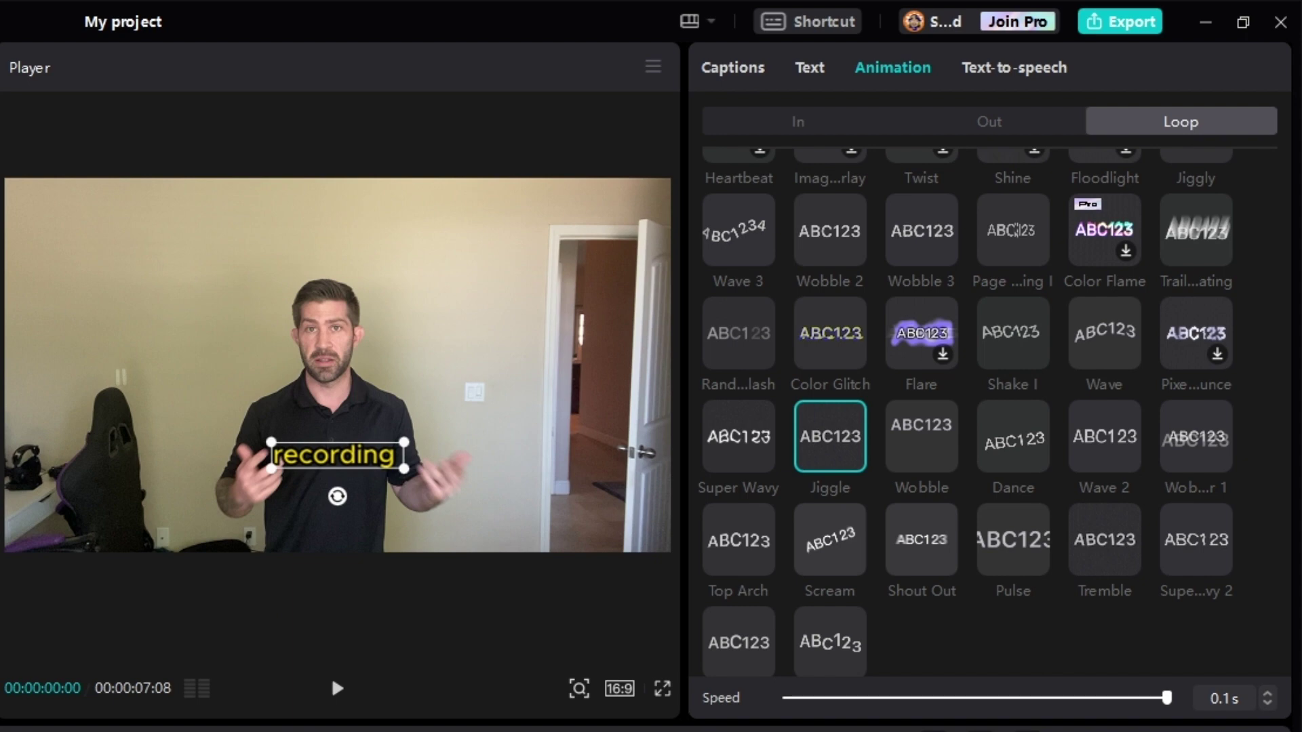
pyautogui.press('space')
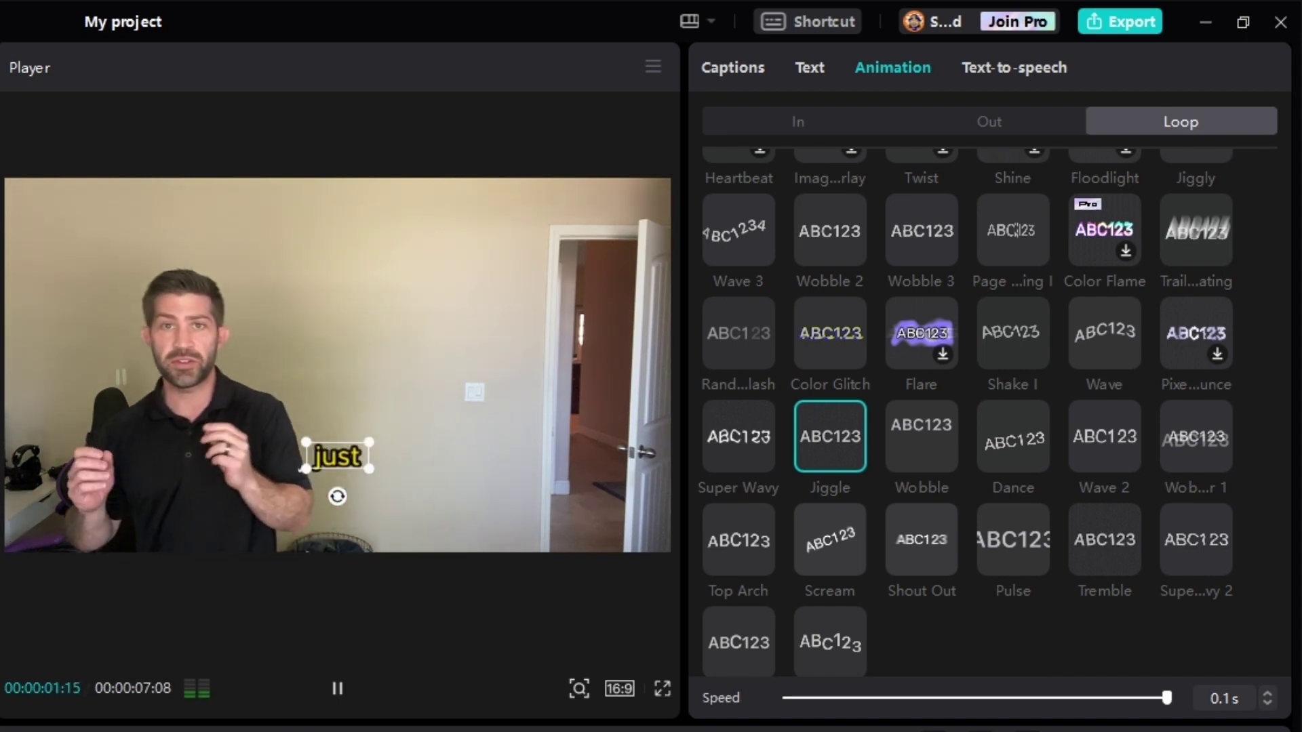
pyautogui.click(333, 681)
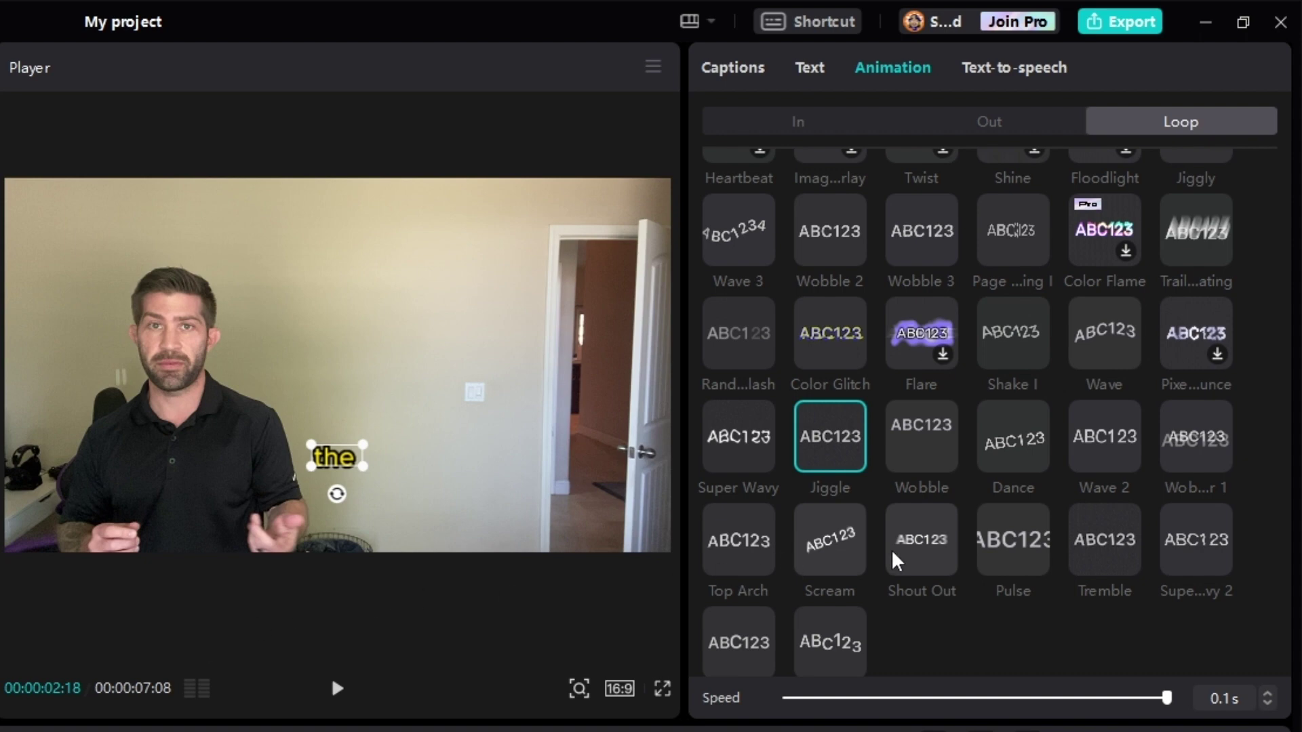
pyautogui.click(938, 559)
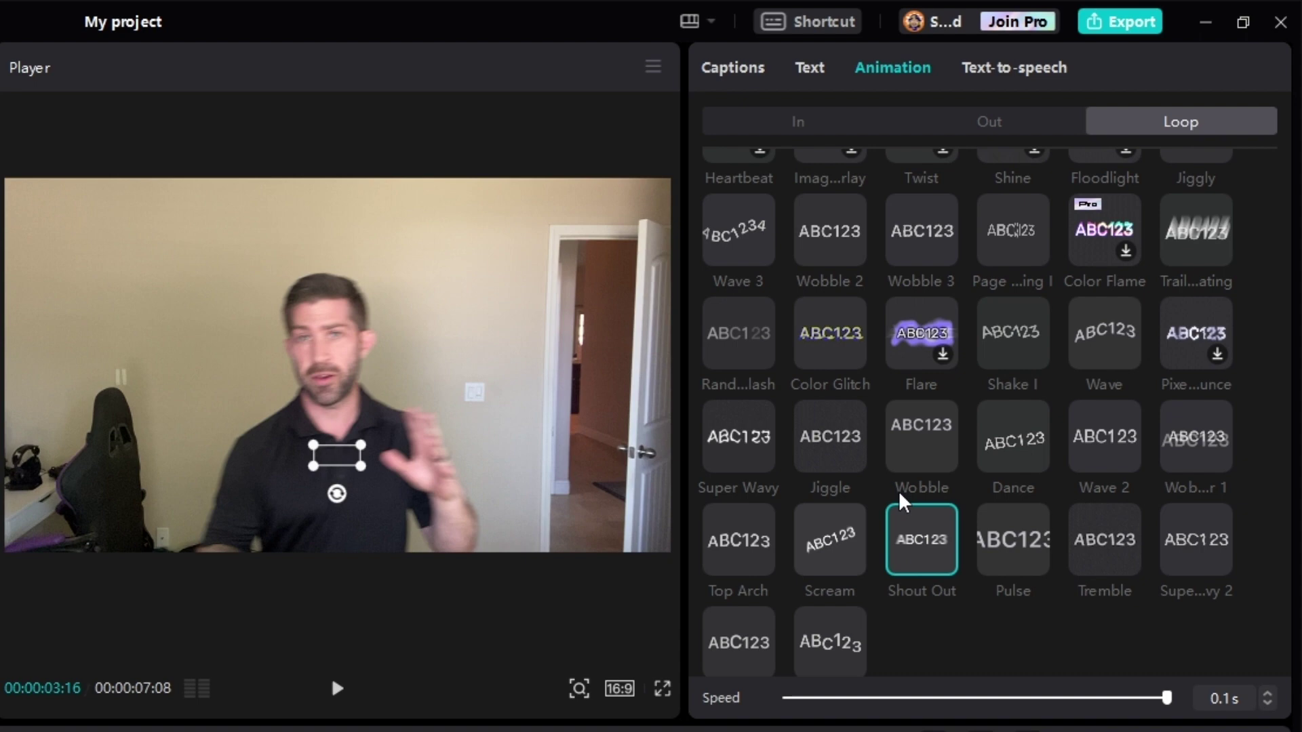
pyautogui.scroll(3, 906, 502)
pyautogui.click(765, 211)
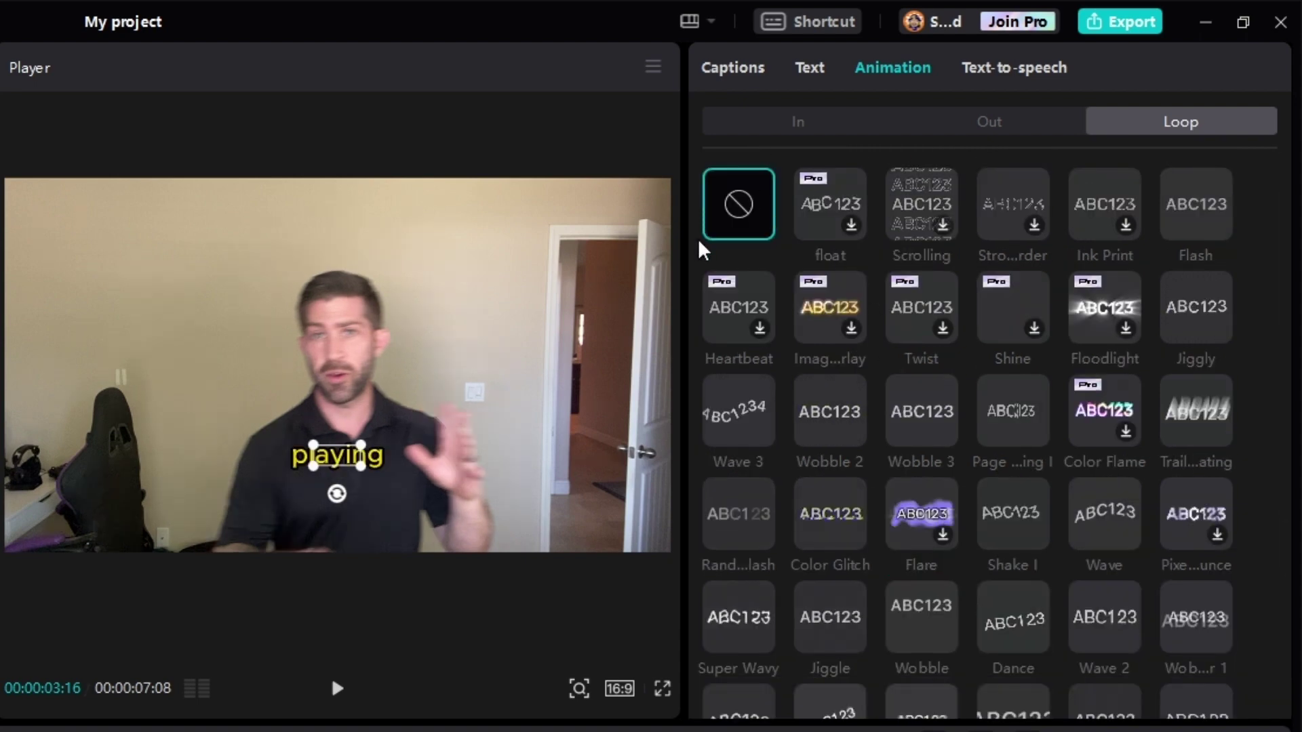
pyautogui.press('space')
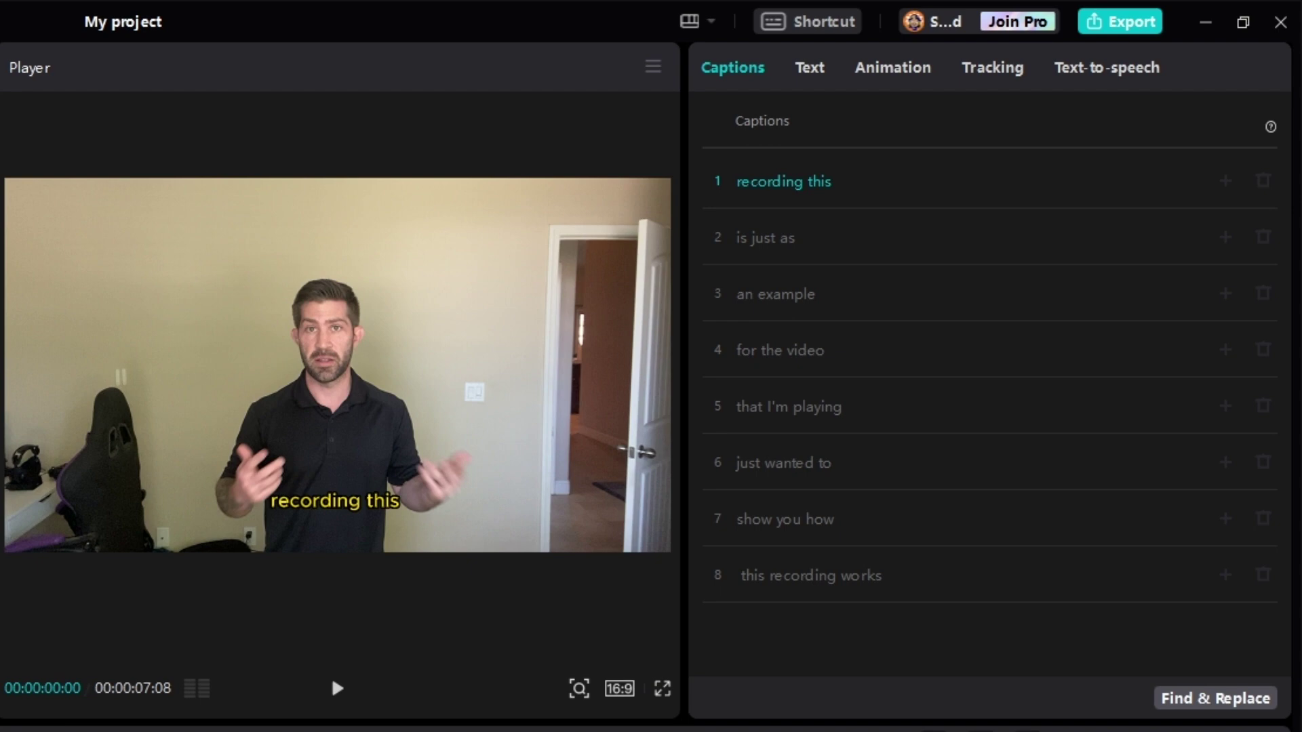
# Step: Play back the clip to check the eight yellow phrase captions
pyautogui.click(337, 688)
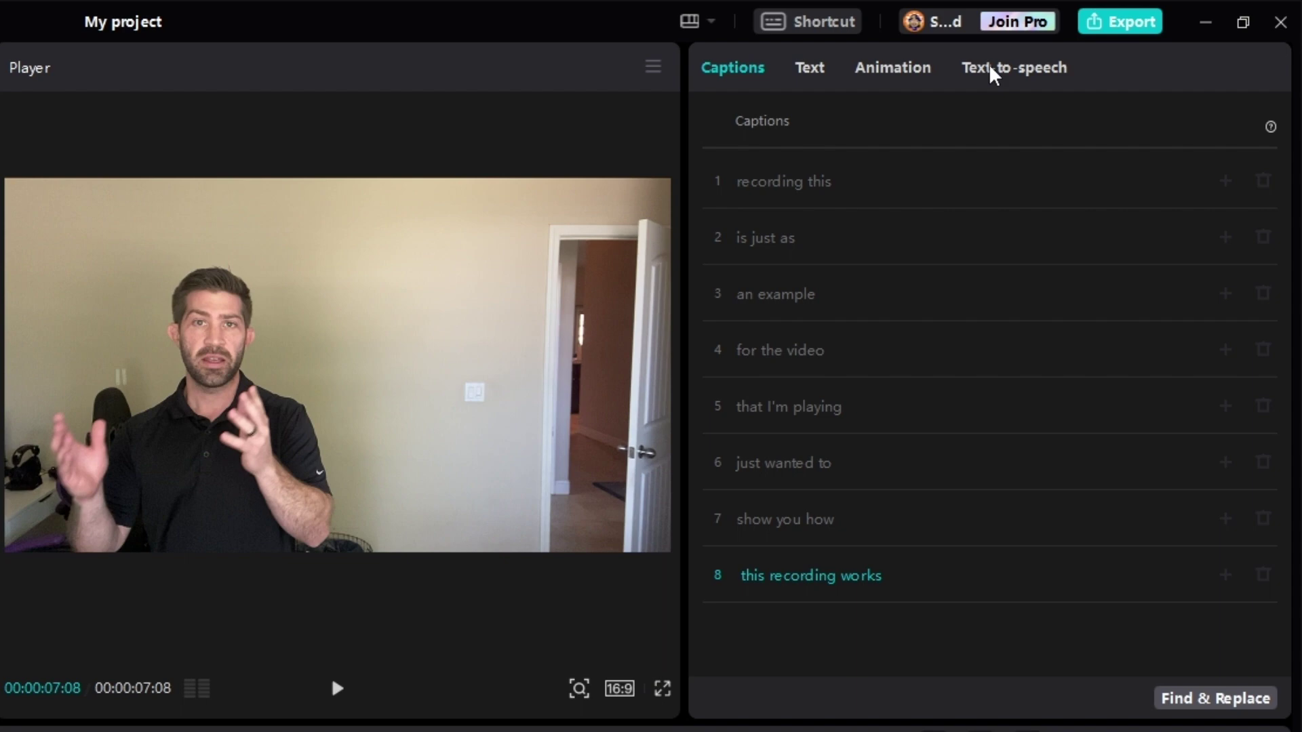
# Step: Apply the Dance loop animation to the captions, leaving In and Out animations empty
pyautogui.click(908, 70)
pyautogui.scroll(-2, 983, 678)
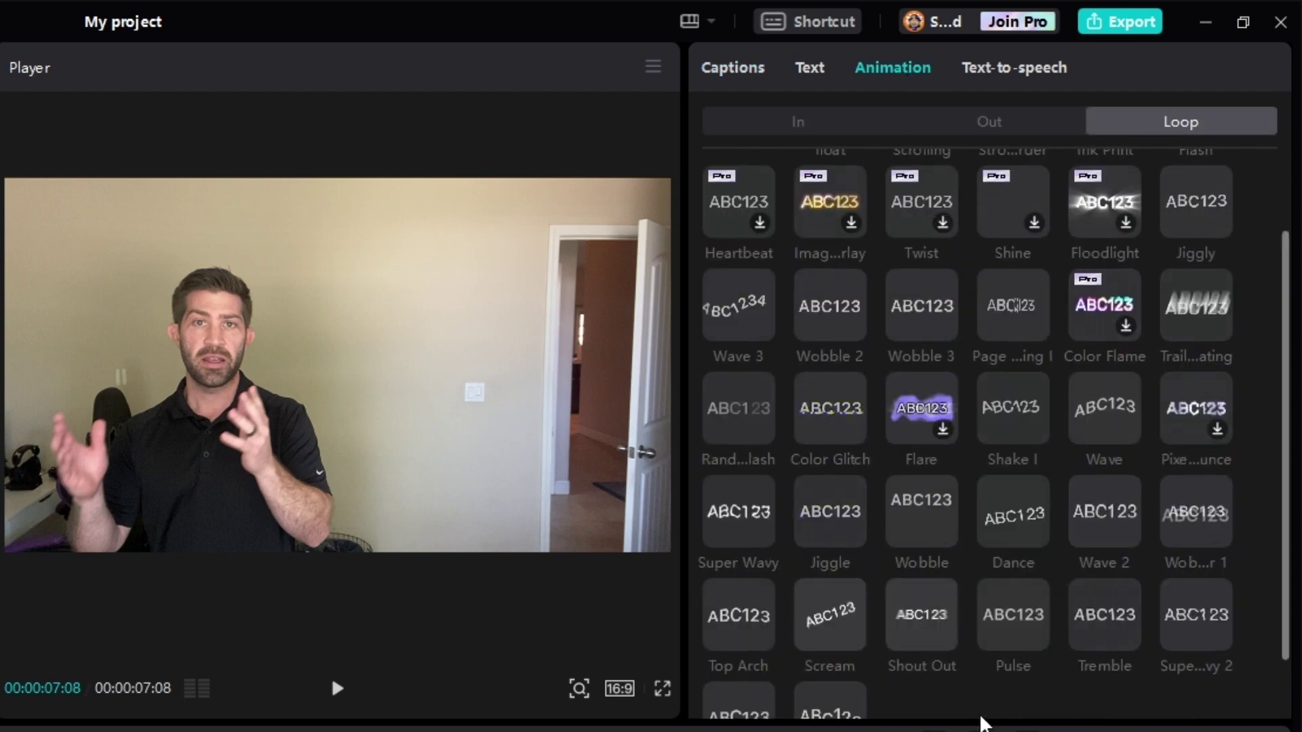
pyautogui.click(949, 631)
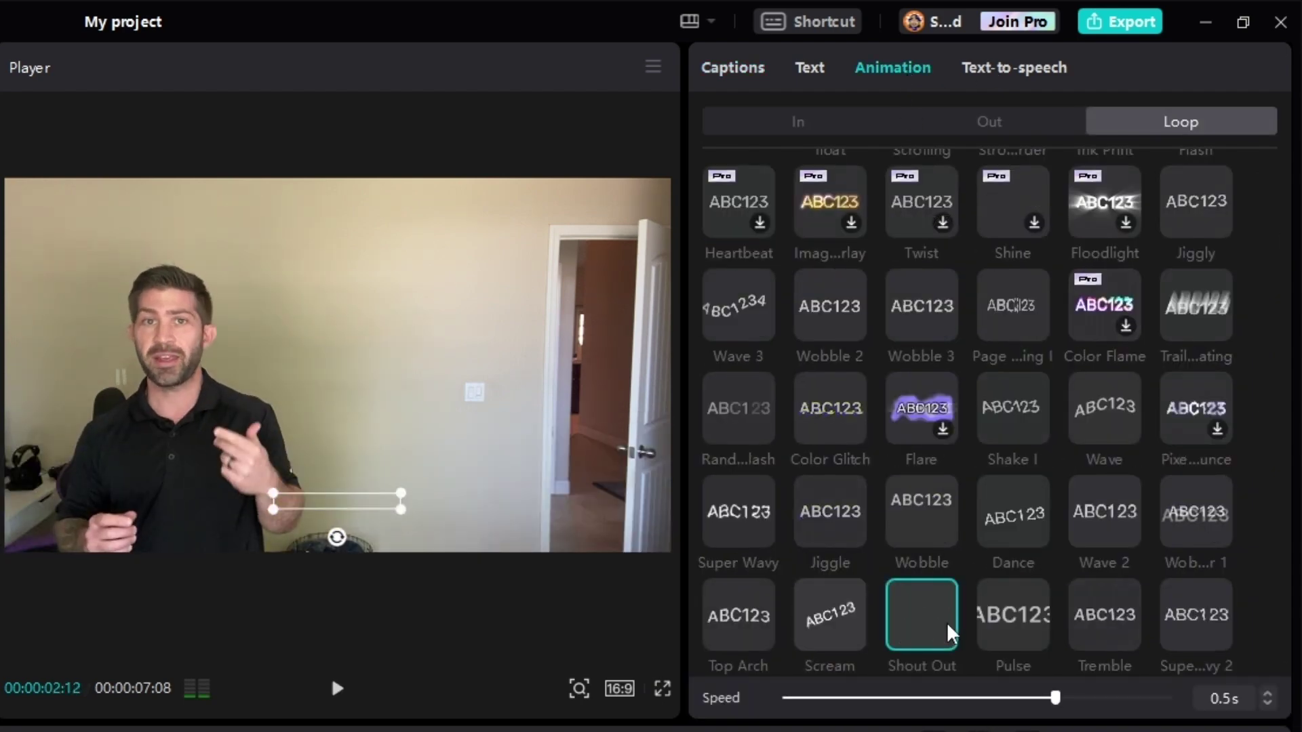
pyautogui.click(1013, 514)
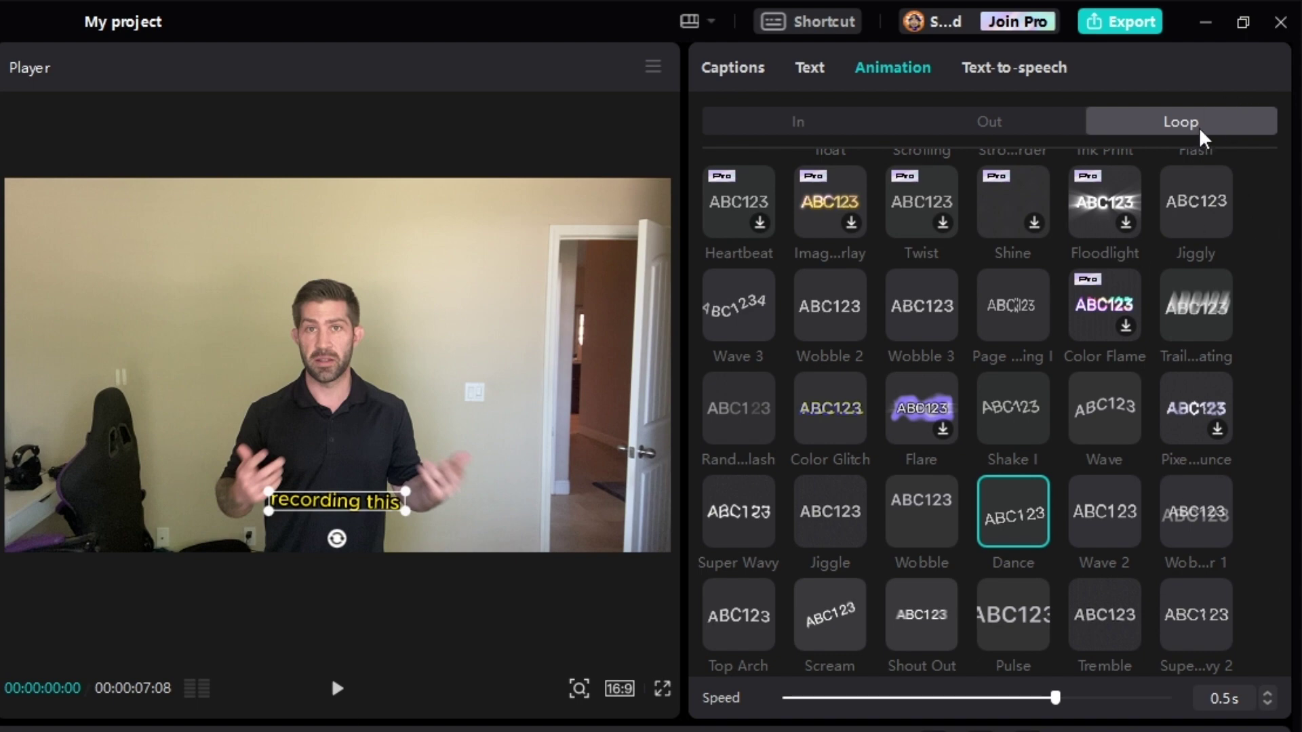
pyautogui.click(800, 126)
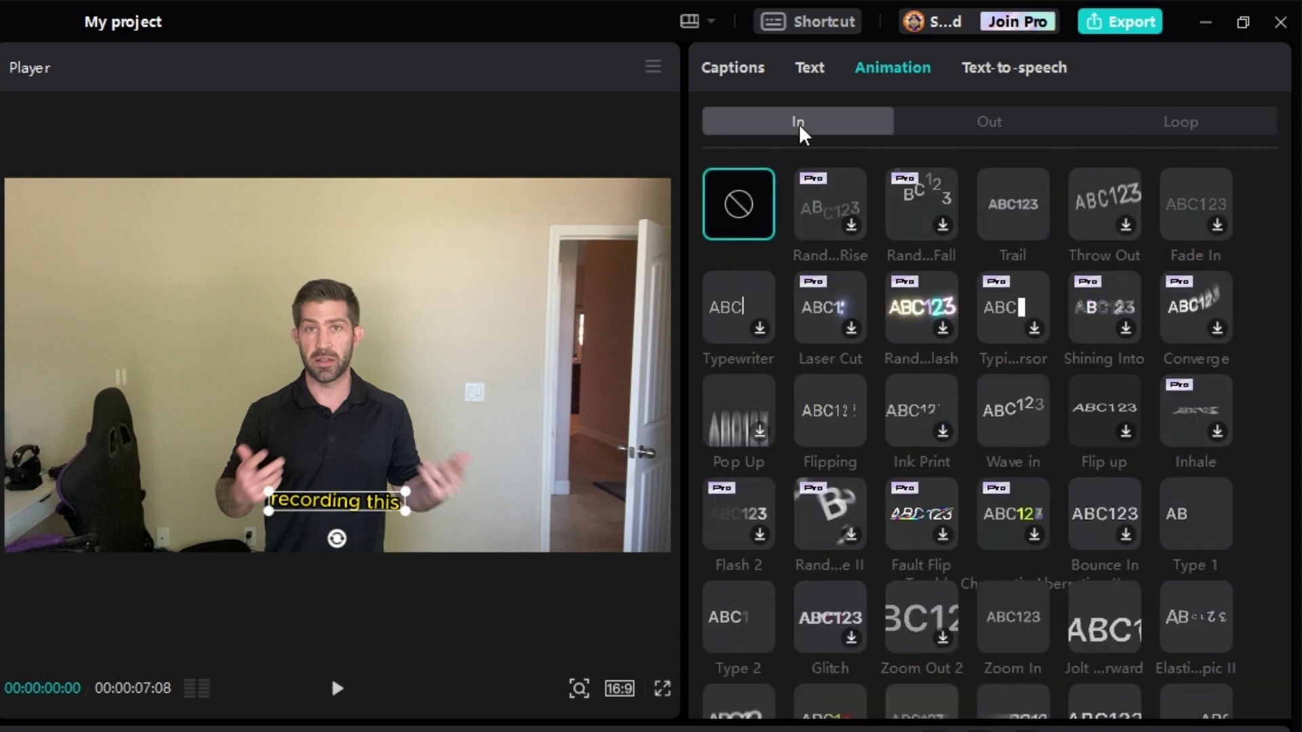
pyautogui.click(992, 127)
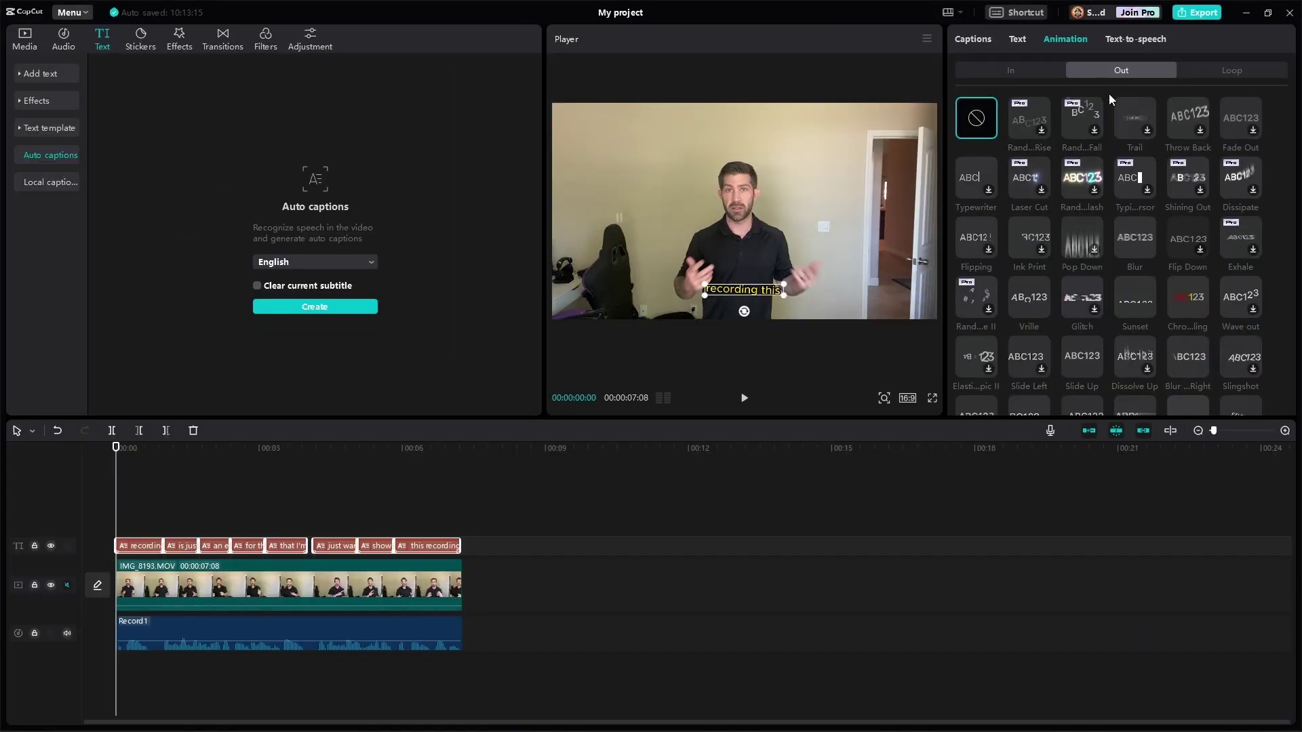
# Step: Play the preview to watch the Dance-animated captions
pyautogui.press('space')
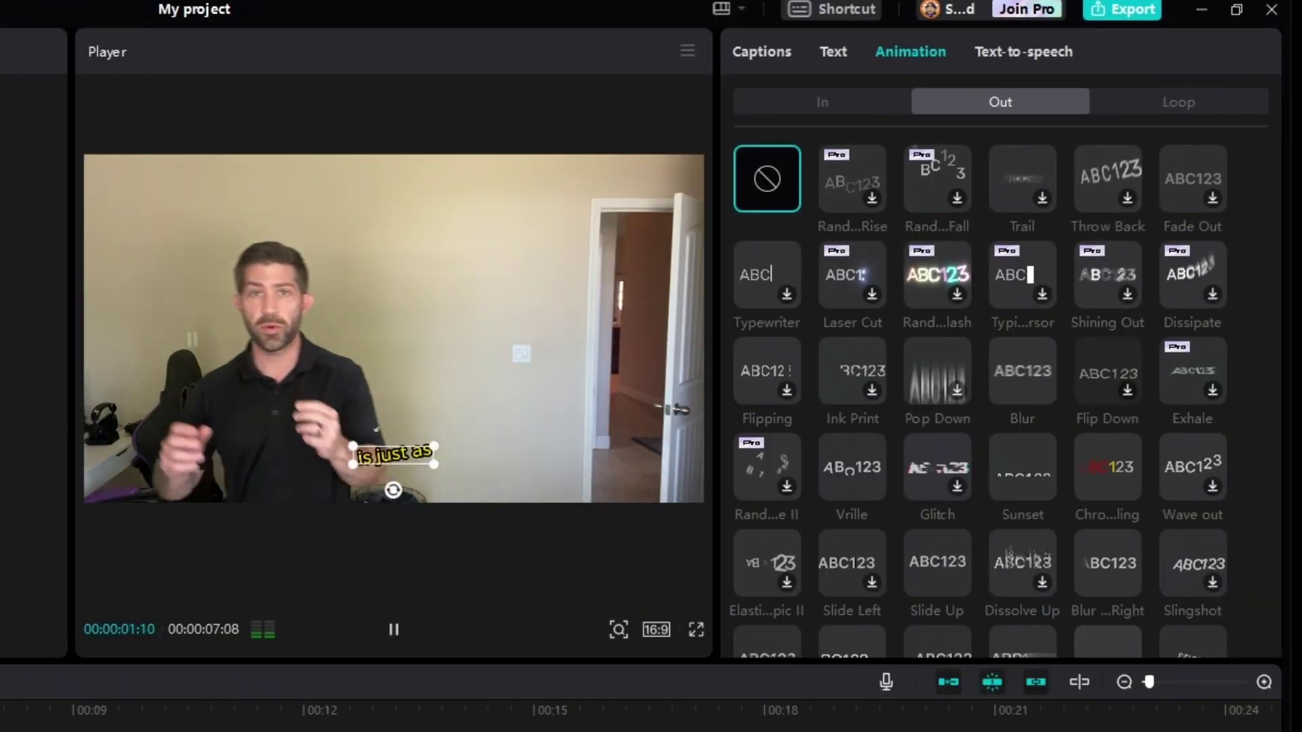